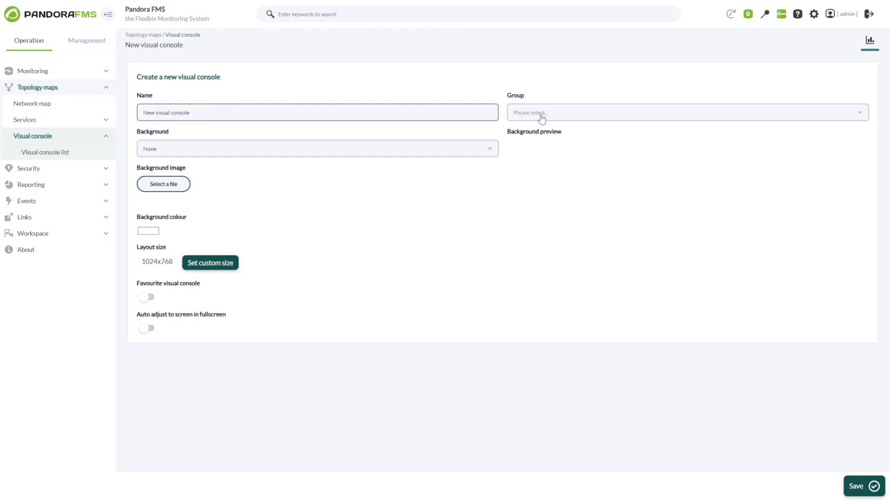
- Set the console group to All and preview blackabstract.jpg and blueexplosion.png backgrounds
left_click(542, 119)
left_click(527, 154)
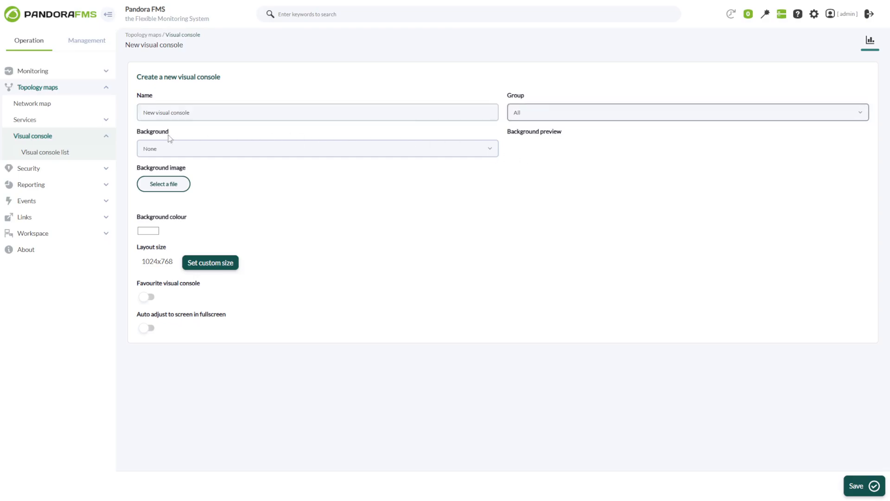
left_click(150, 150)
left_click(164, 206)
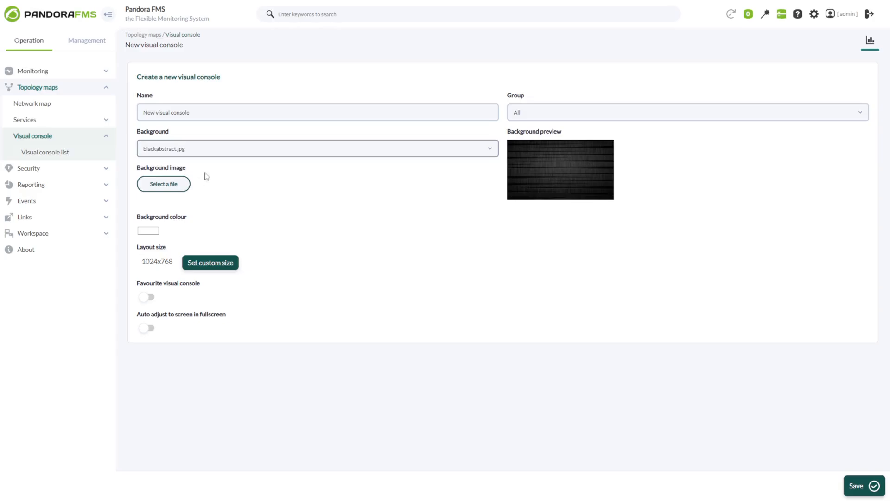
left_click(210, 149)
left_click(194, 218)
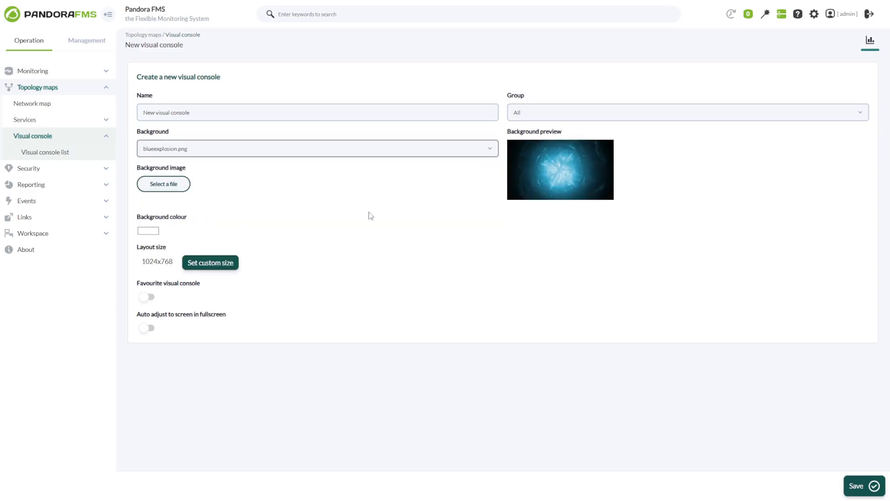
- Try office1.jpg, then settle on spain.png as the background map
left_click(469, 155)
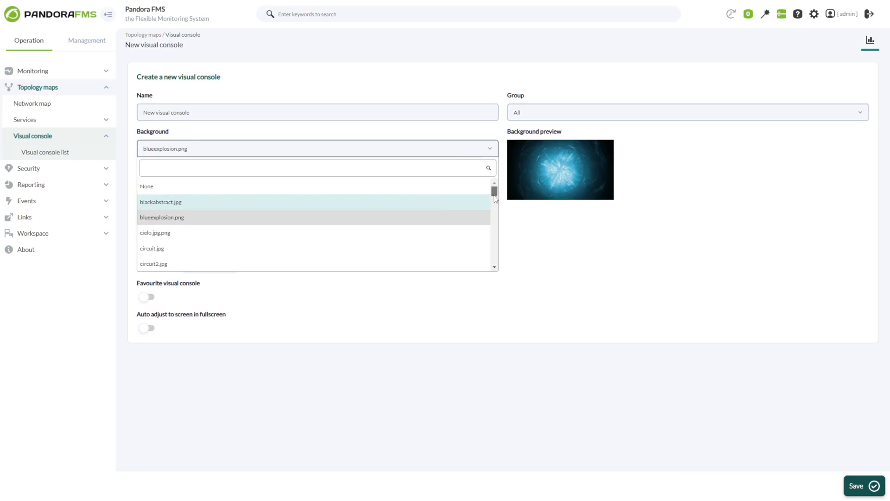
left_click_drag(494, 193, 457, 246)
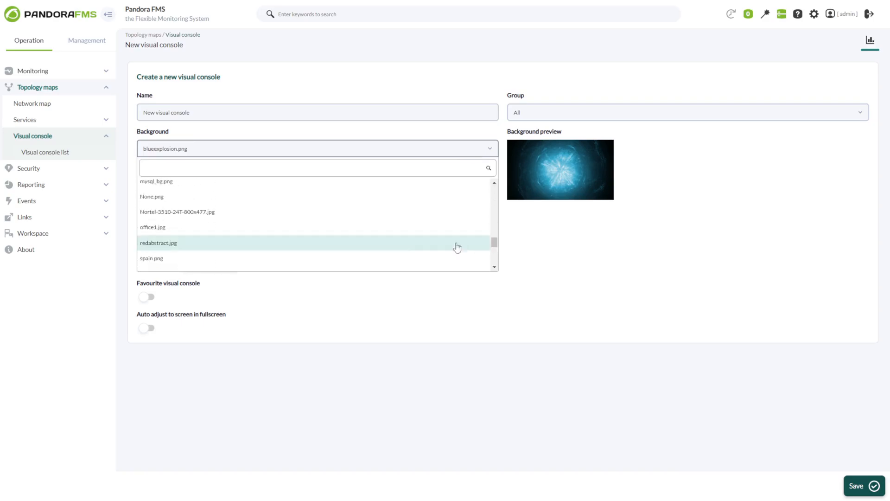
left_click(241, 227)
left_click(256, 152)
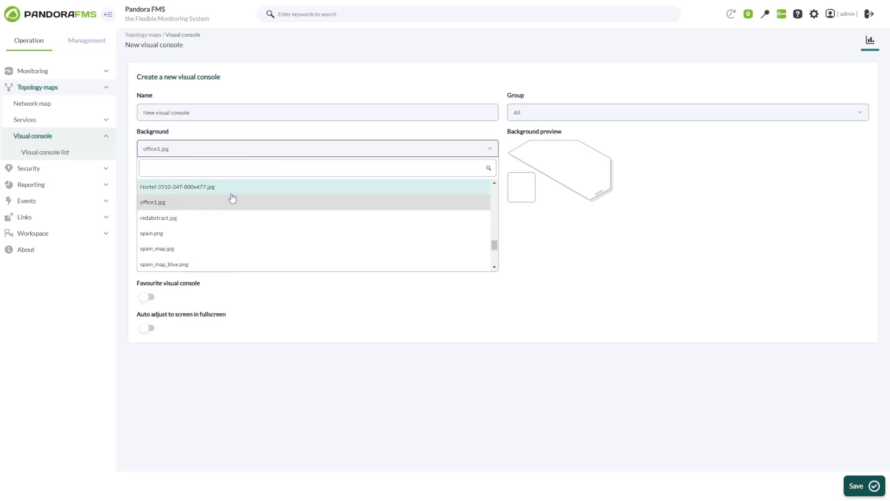
left_click(199, 237)
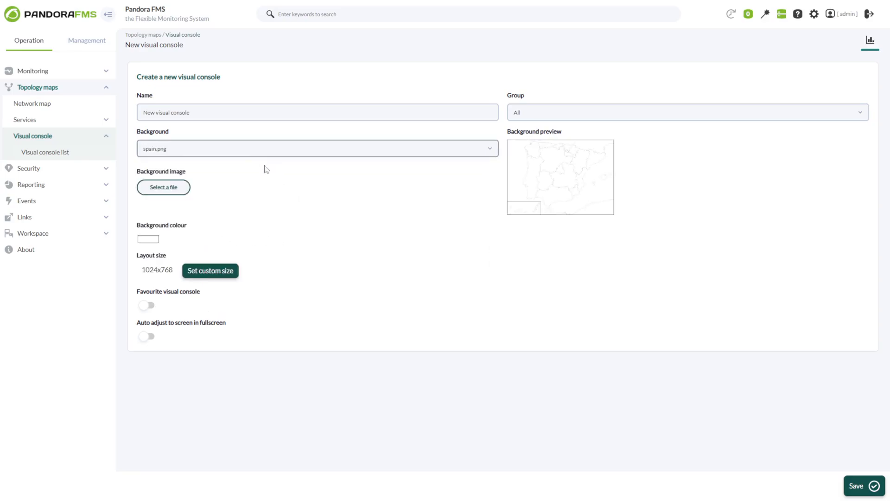
left_click(257, 153)
left_click(256, 154)
- Set the background colour to orange
left_click(149, 239)
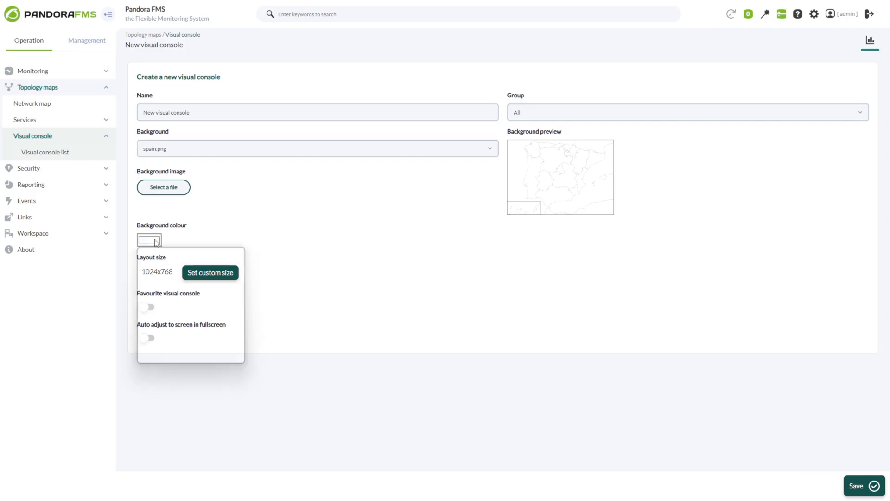
mouse_move(162, 259)
left_mouse_down()
mouse_move(232, 259)
mouse_move(238, 250)
left_mouse_up()
left_click(259, 241)
left_click(148, 243)
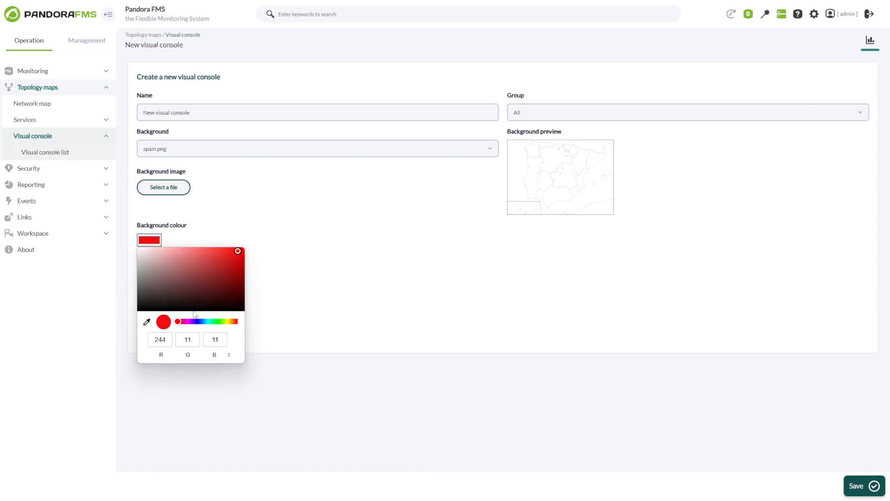
left_click_drag(179, 322, 237, 328)
left_click(280, 311)
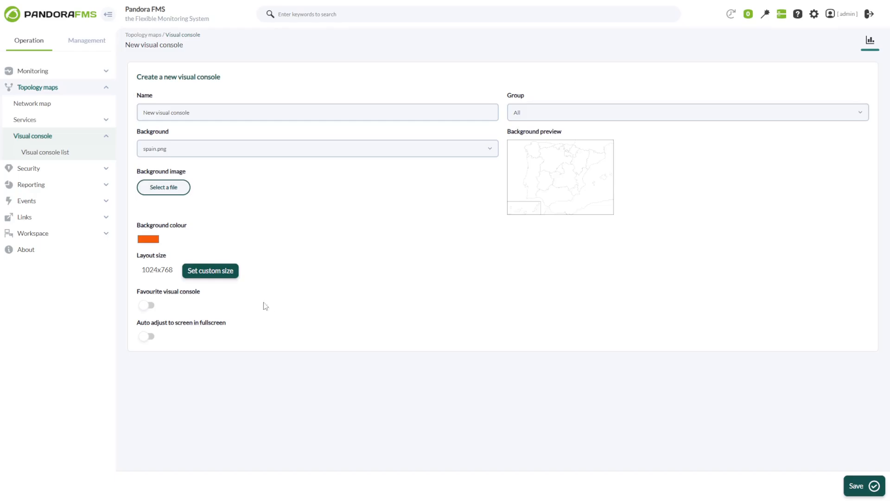
- Apply a custom layout size of 1024 x 768, dismissing the minimum size warnings
left_click(211, 272)
left_click(521, 52)
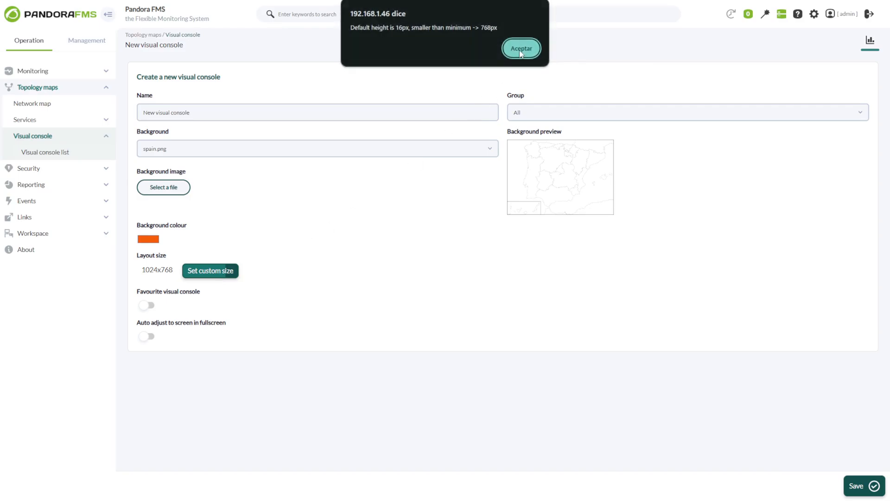
left_click(521, 49)
mouse_move(274, 270)
left_mouse_down()
mouse_move(255, 272)
mouse_move(304, 273)
mouse_move(287, 274)
left_mouse_up()
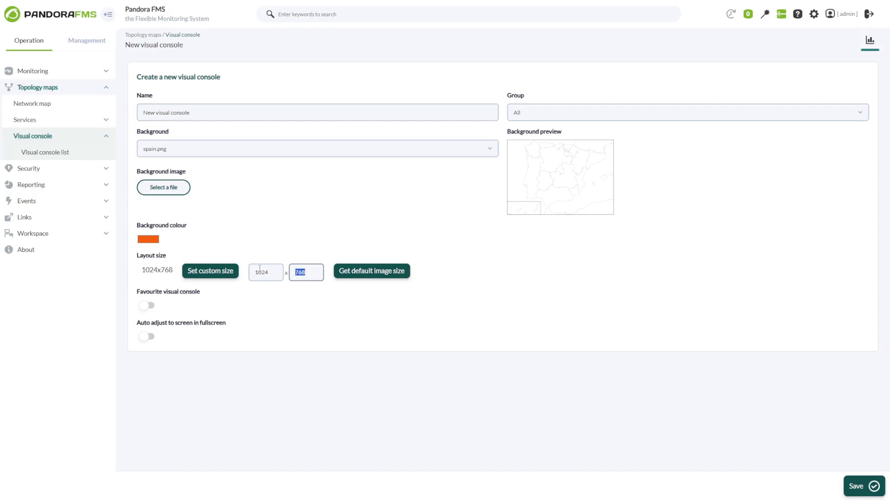
- Enable Favourite and Auto adjust to fullscreen
left_click(145, 305)
left_click(145, 340)
left_click(143, 338)
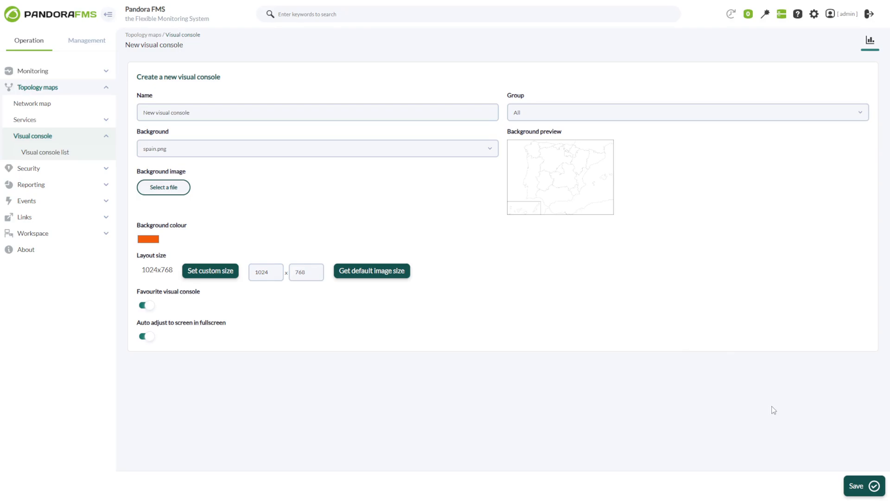
- Save the console, view its Spain map, and turn on edit mode
left_click(867, 494)
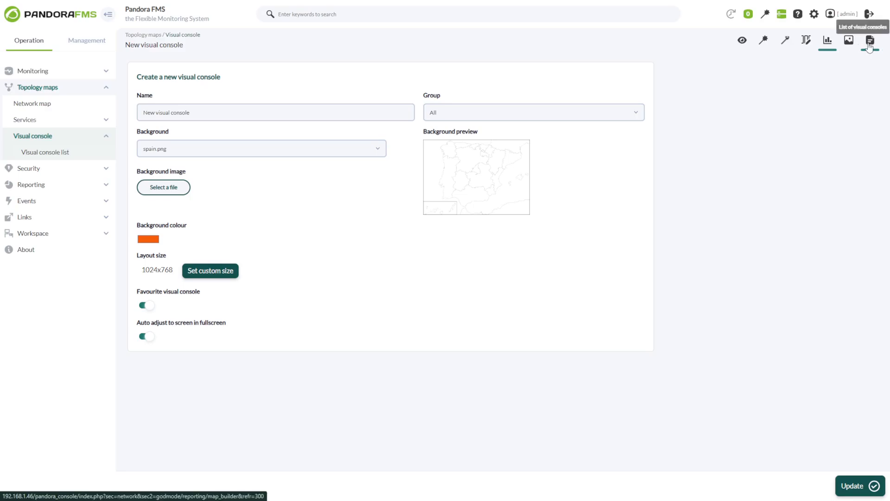
left_click(743, 41)
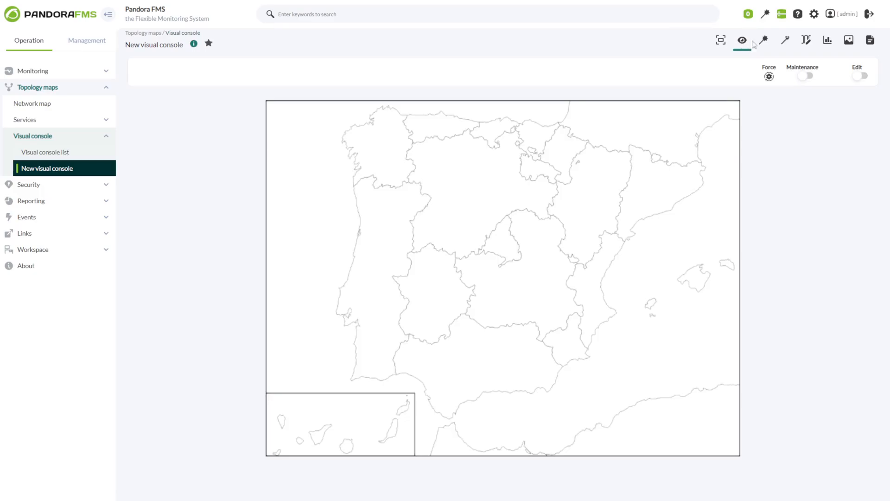
left_click(859, 76)
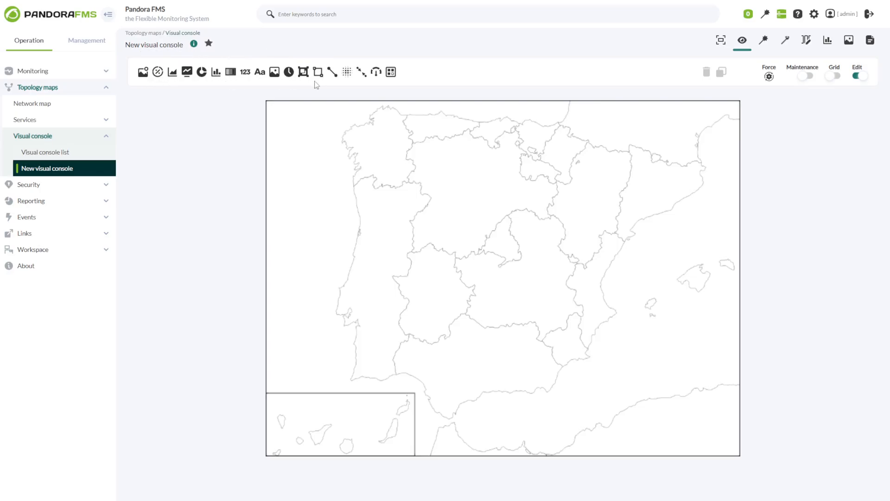
left_click(144, 78)
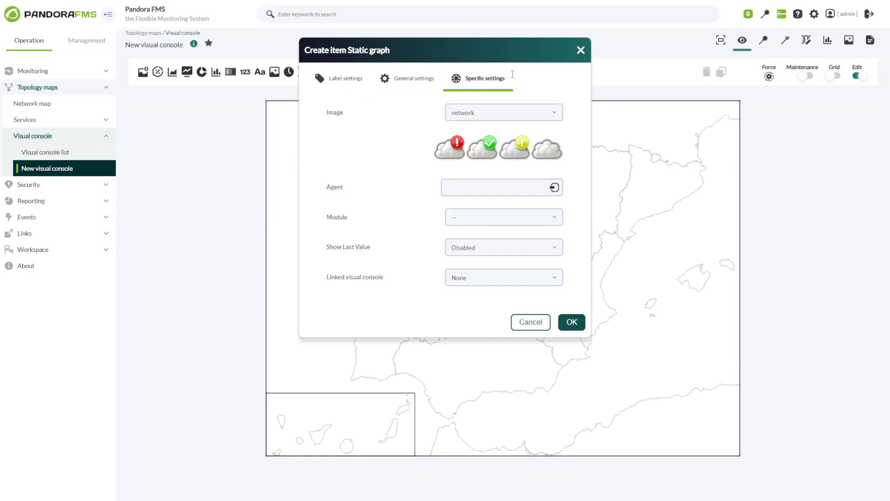
- Start a new static graph element and choose the router image
left_click(580, 52)
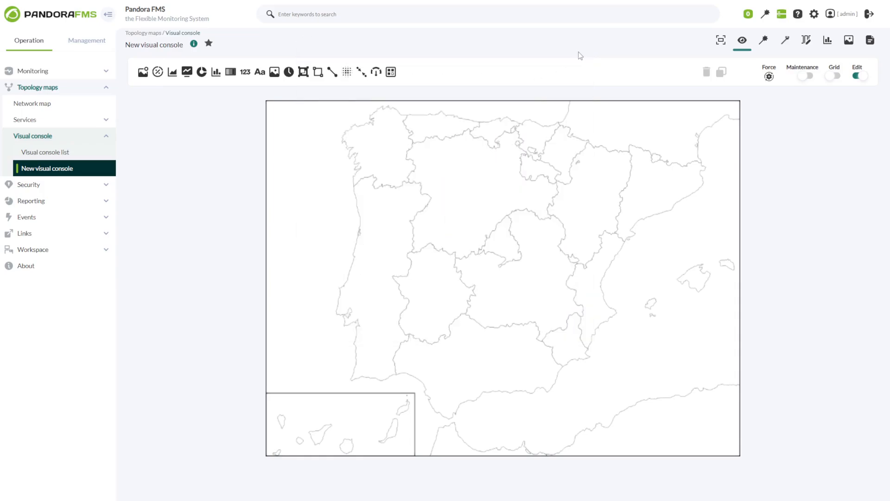
left_click(143, 73)
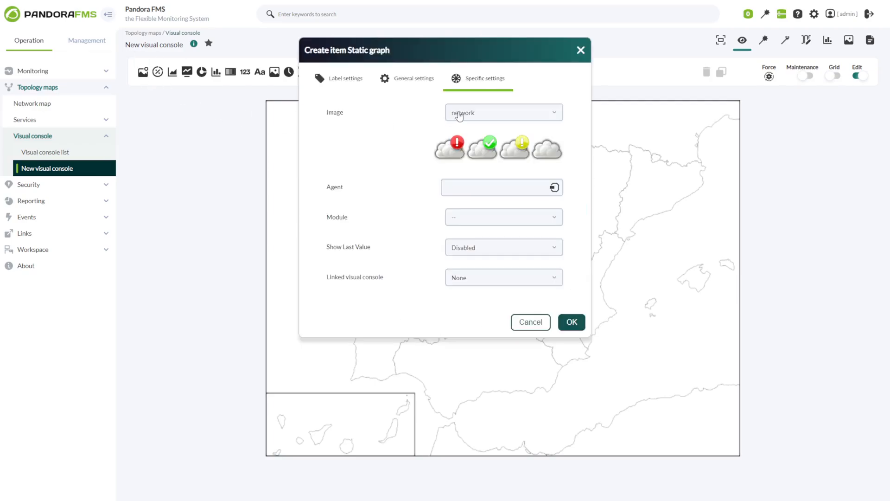
left_click(459, 115)
scroll(533, 187, "down", 5)
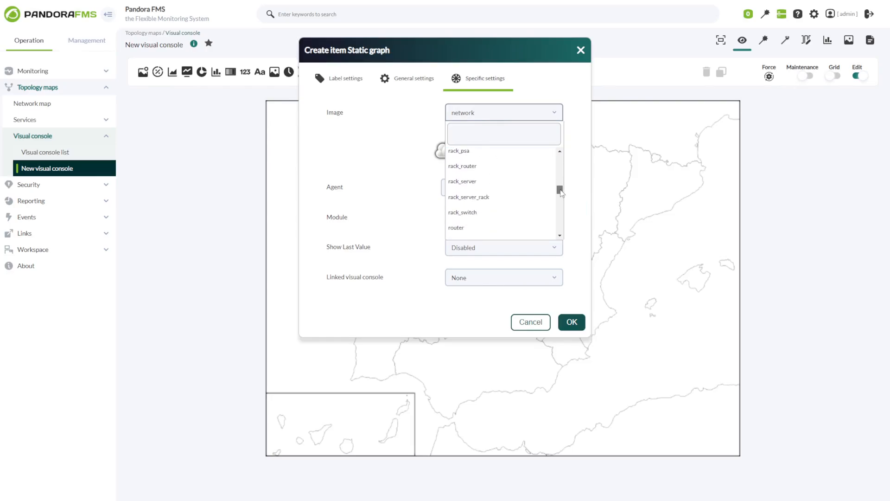
left_click(533, 182)
left_click(477, 113)
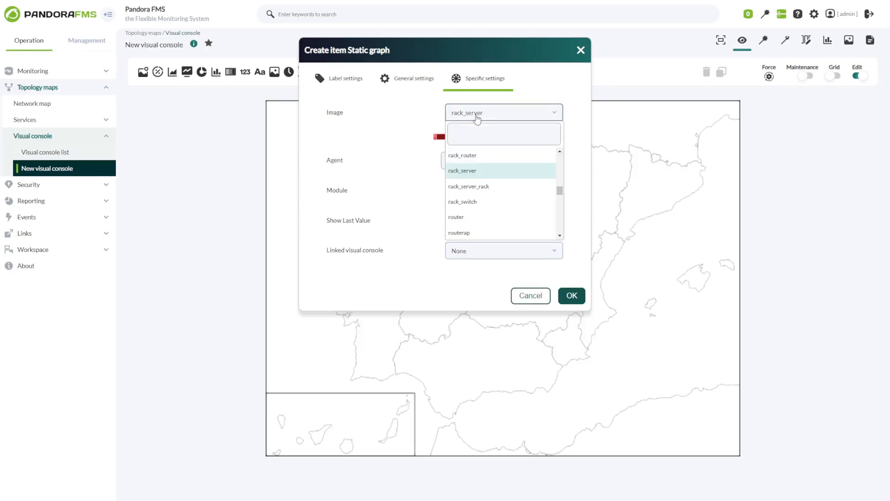
left_click(478, 216)
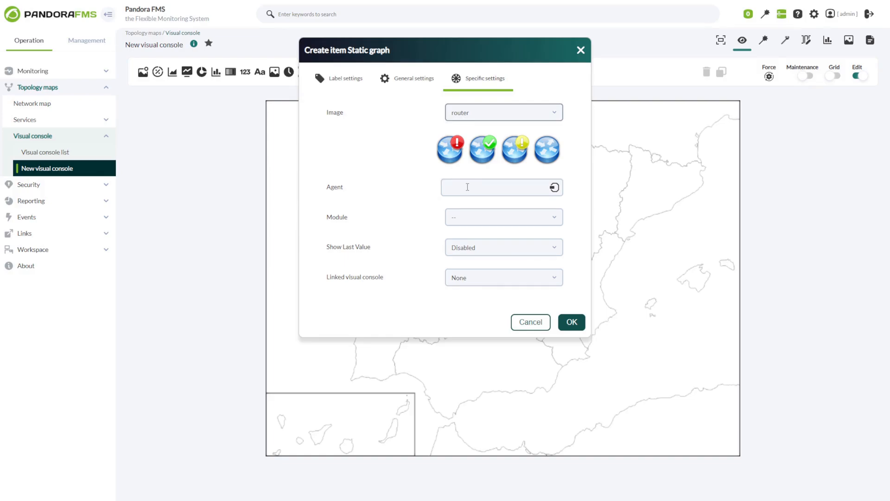
- Link it to pandorafms agent's CPU Load, show last value, no linked console, and create it
left_click(468, 187)
type("pa")
left_click(469, 204)
left_click(461, 218)
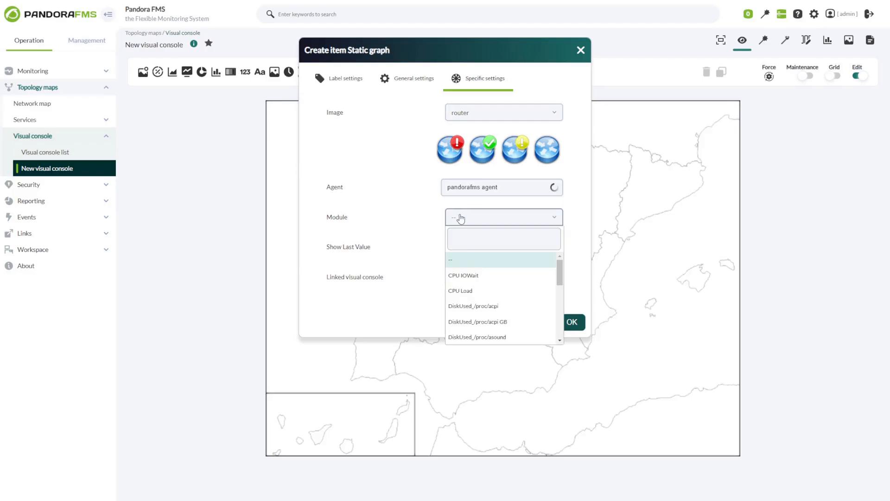
left_click(472, 291)
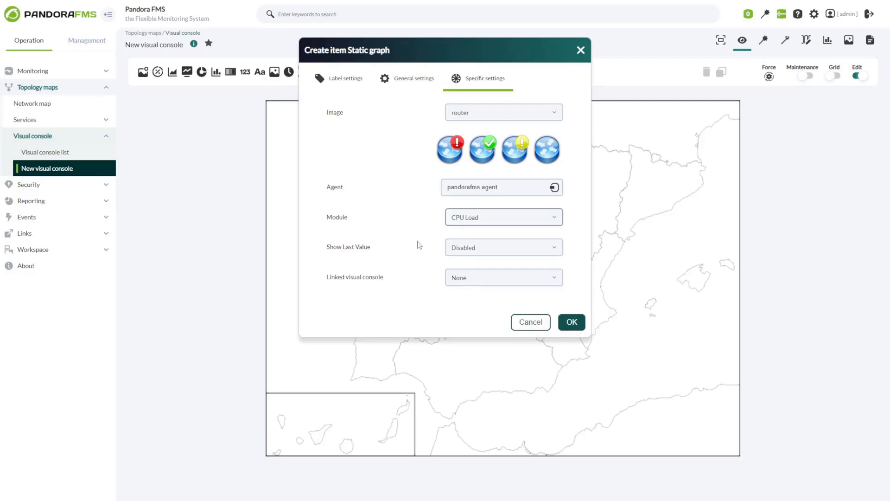
left_click(458, 252)
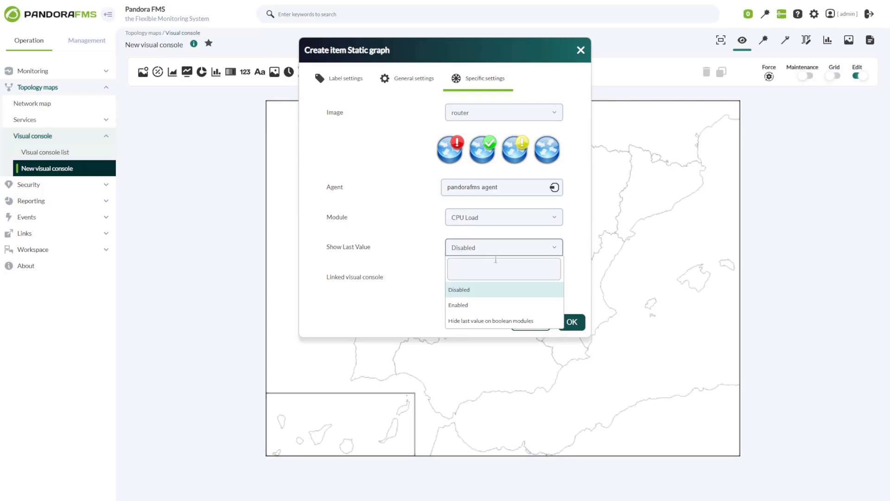
left_click(472, 304)
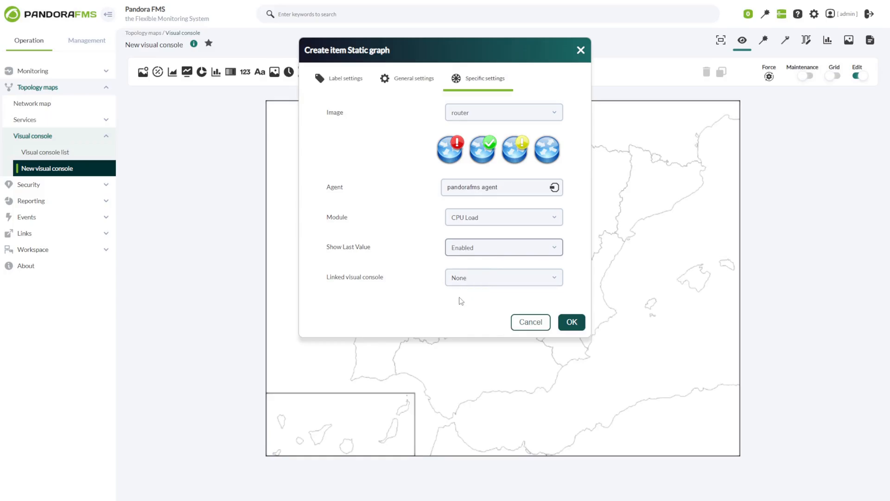
left_click(460, 282)
left_click(443, 292)
left_click(572, 322)
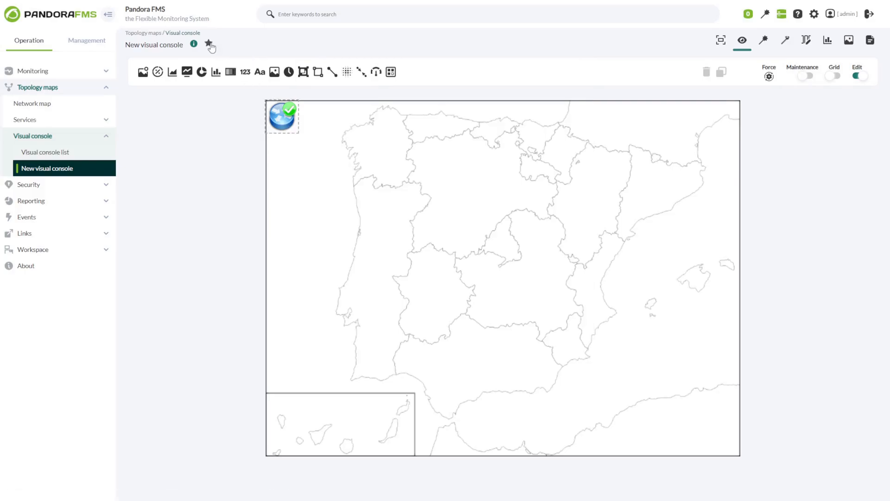
- Mark the console as favourite and reopen it from the Favorite list
left_click(210, 45)
left_click(87, 170)
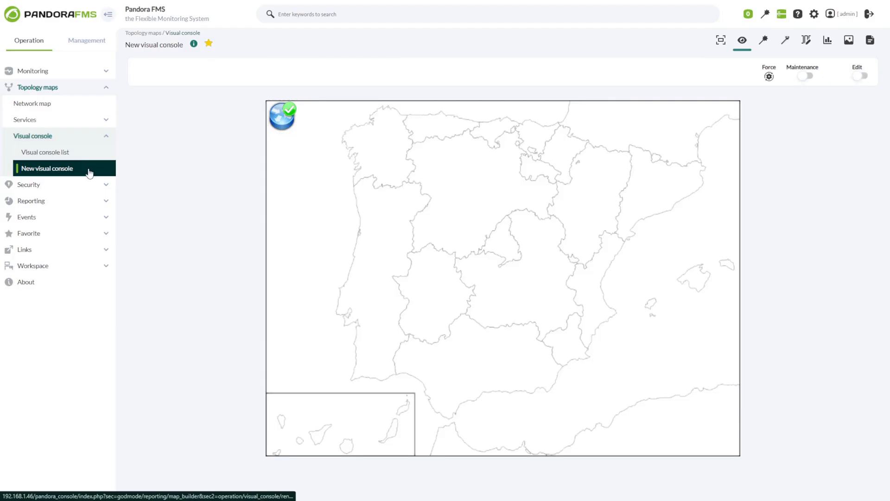
left_click(52, 233)
left_click(51, 250)
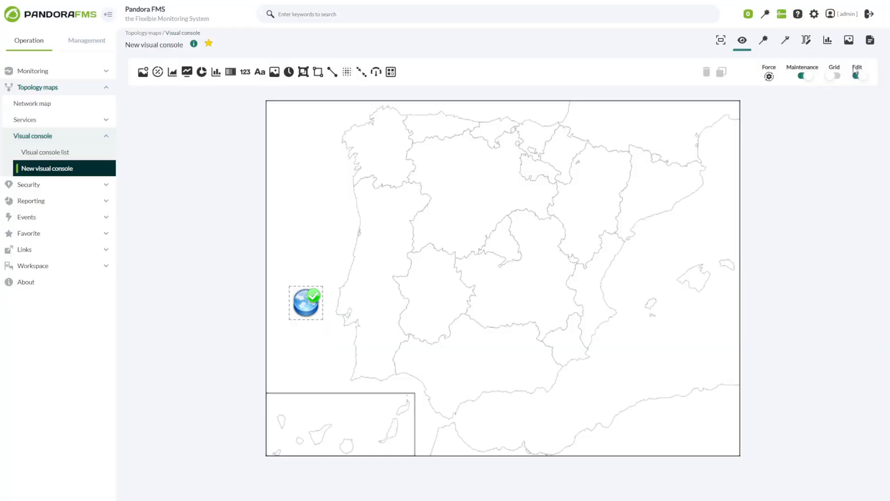
- Turn on edit mode and the grid, then move the router to north-west Spain
left_click_drag(854, 69, 862, 70)
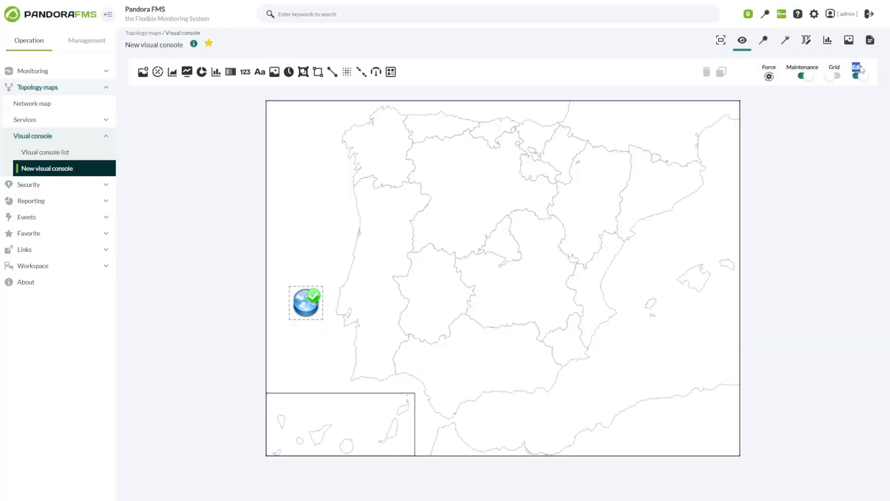
left_click(832, 75)
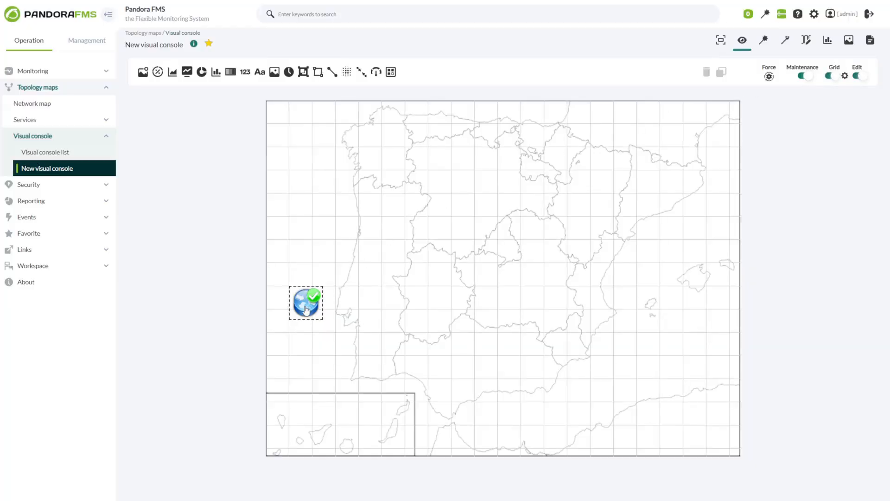
left_click_drag(305, 310, 357, 202)
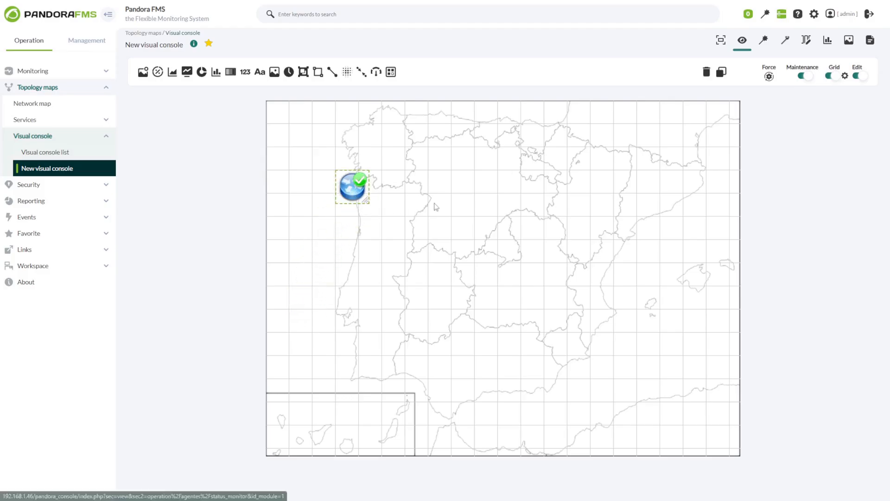
- Save a grid size of 25 and begin switching maintenance mode off
left_click(845, 75)
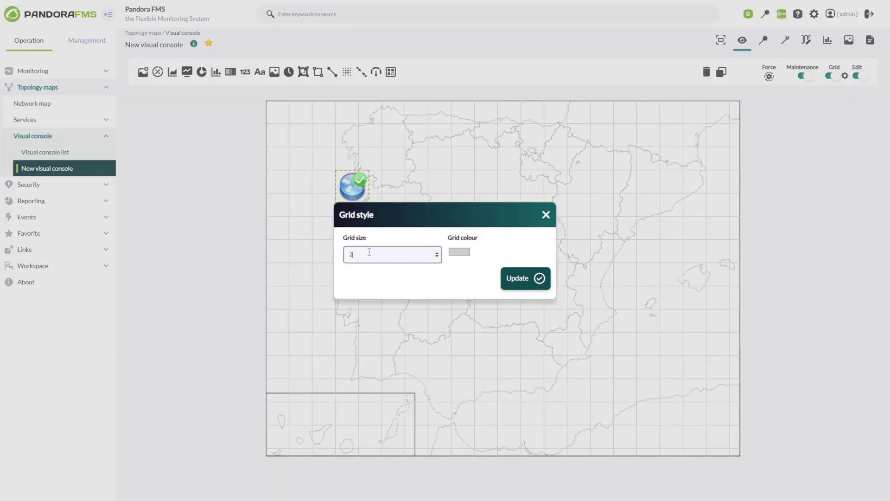
left_click(512, 278)
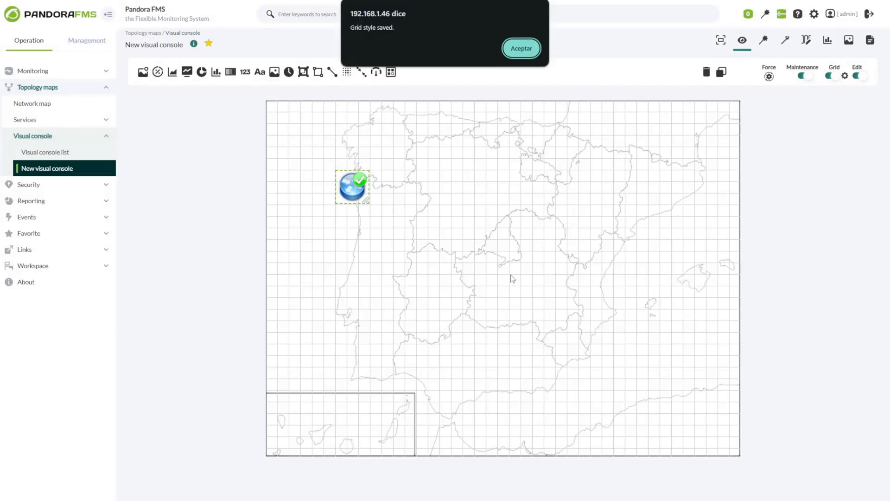
left_click(519, 49)
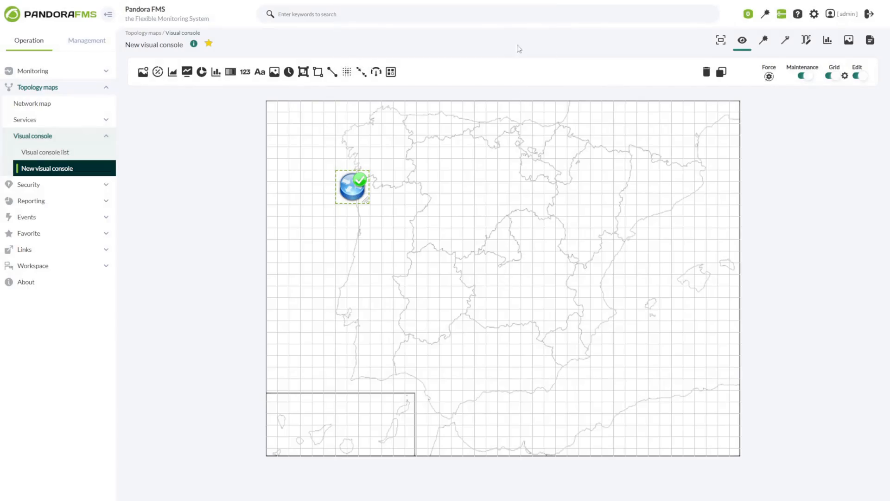
left_click(804, 75)
left_click_drag(369, 246, 478, 246)
- Confirm maintenance mode off, then switch it back on and confirm
left_click(507, 273)
left_click(806, 76)
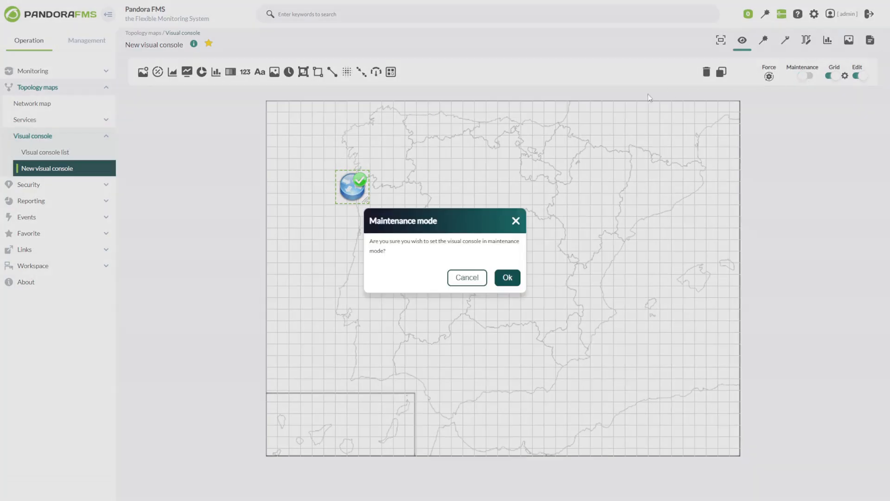
left_click(508, 277)
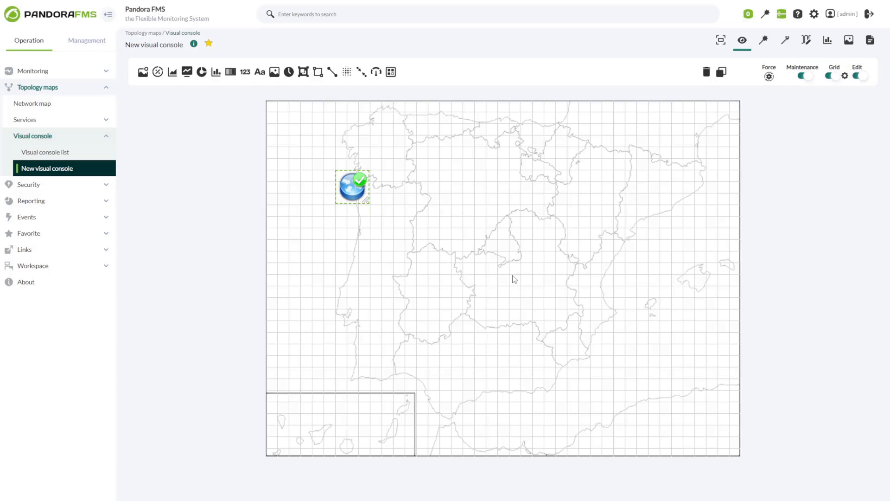
- Check the orange map in full screen, exit, and open the element wizard
left_click(720, 42)
left_click(755, 35)
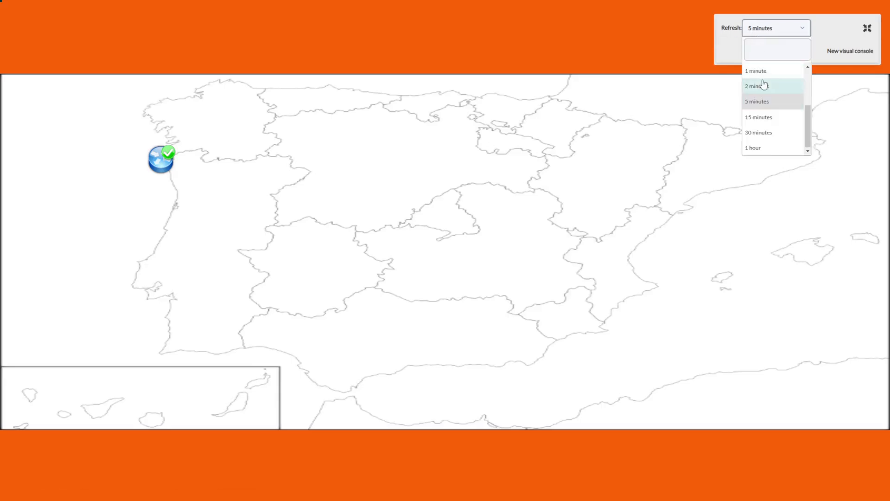
left_click(867, 28)
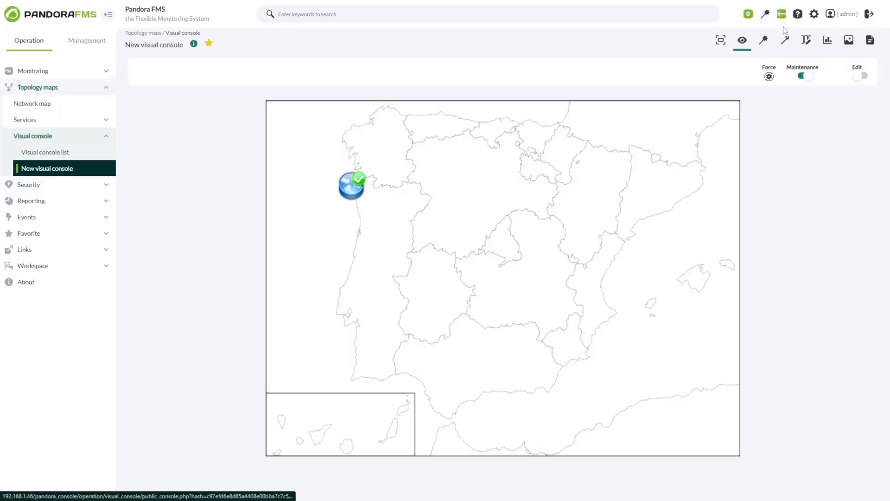
left_click(763, 38)
- Try Percentile item and Module graph types, then choose Simple value as element type
left_click(239, 88)
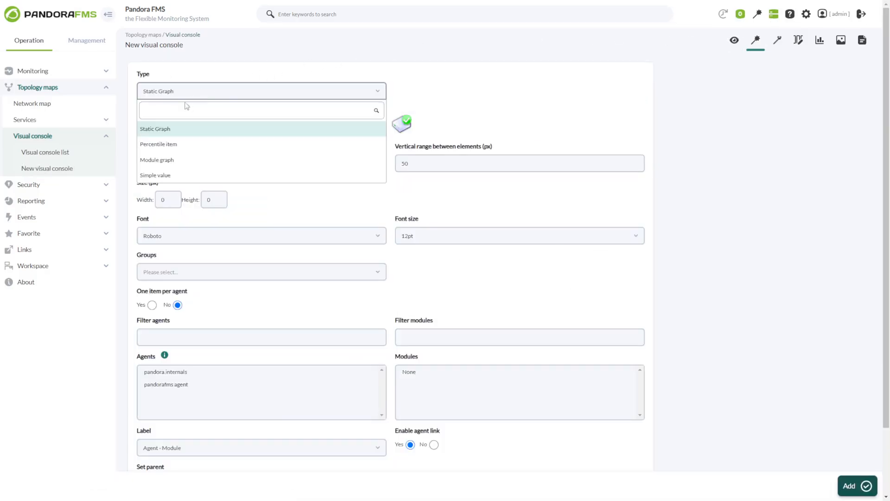
left_click(155, 148)
left_click(174, 92)
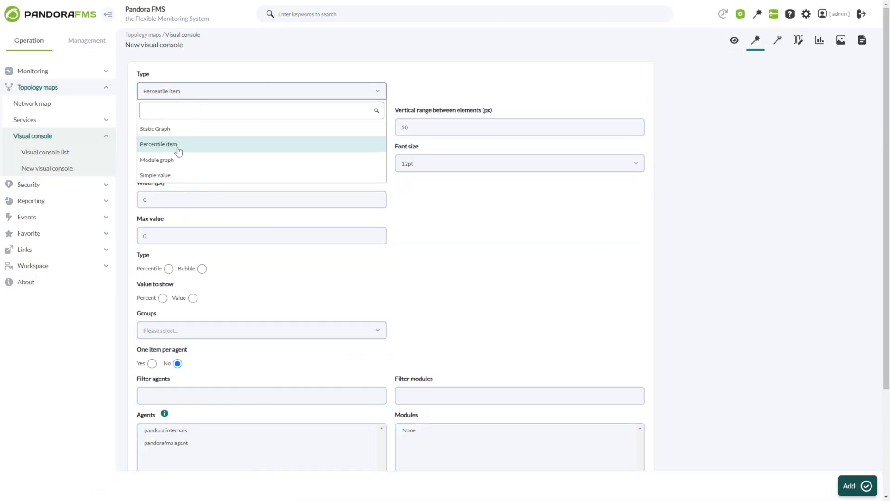
left_click(169, 161)
left_click(176, 95)
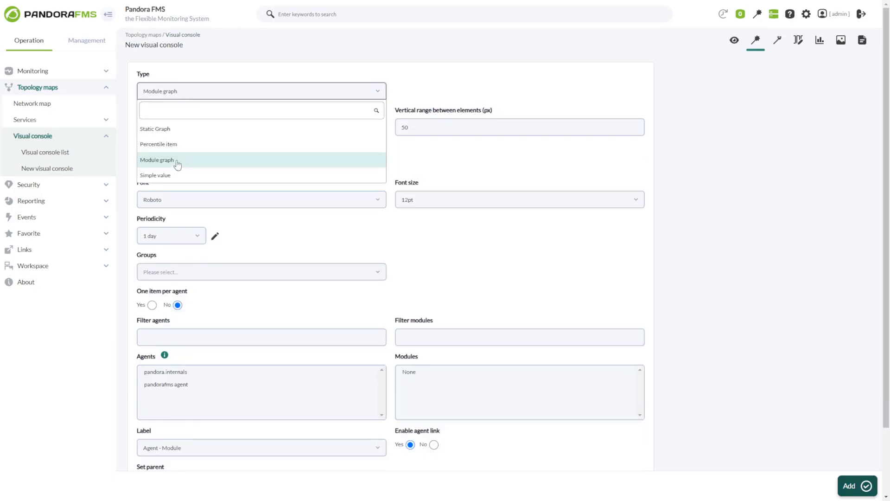
left_click(170, 175)
- Check the horizontal and vertical ranges, view the services wizard, then list all elements
left_click(181, 127)
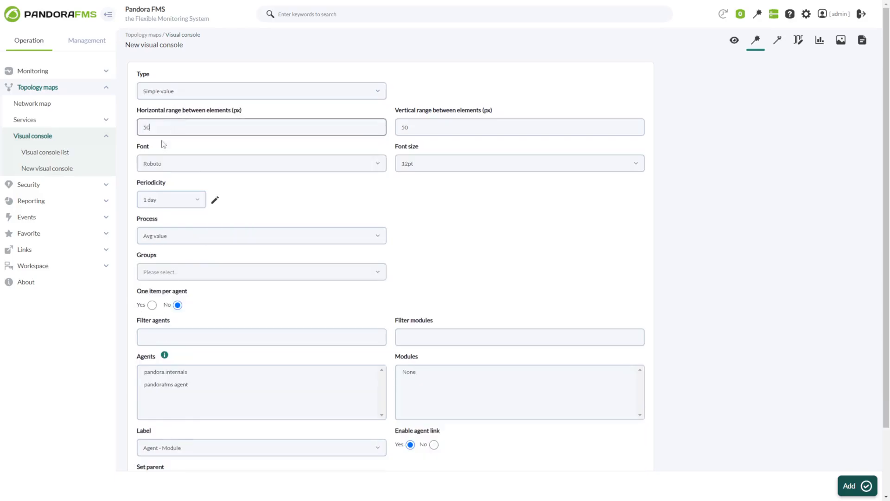
left_click(438, 129)
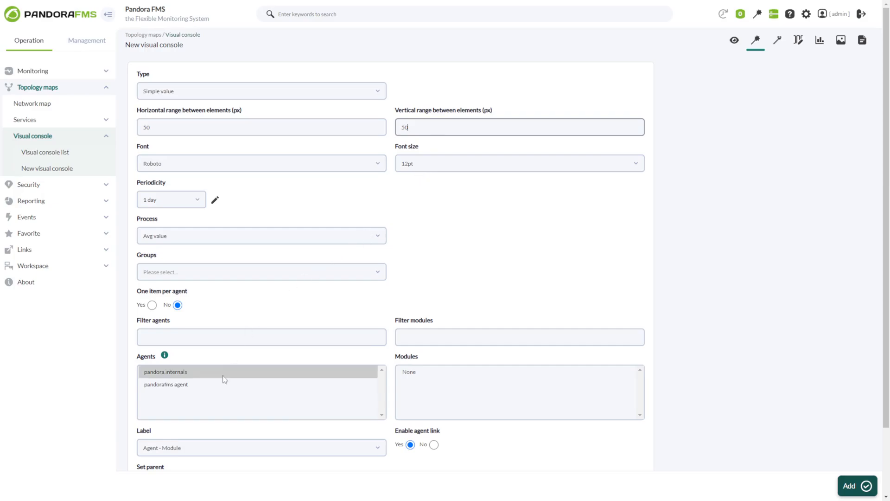
left_click(777, 41)
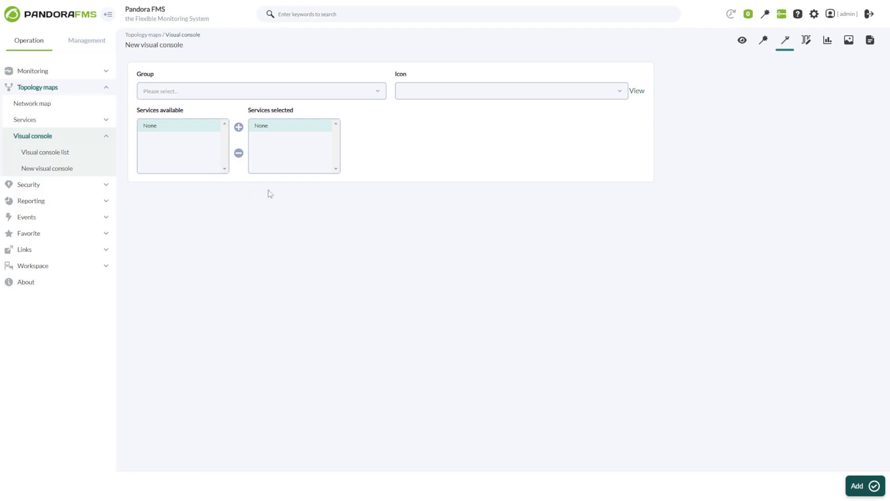
left_click(807, 42)
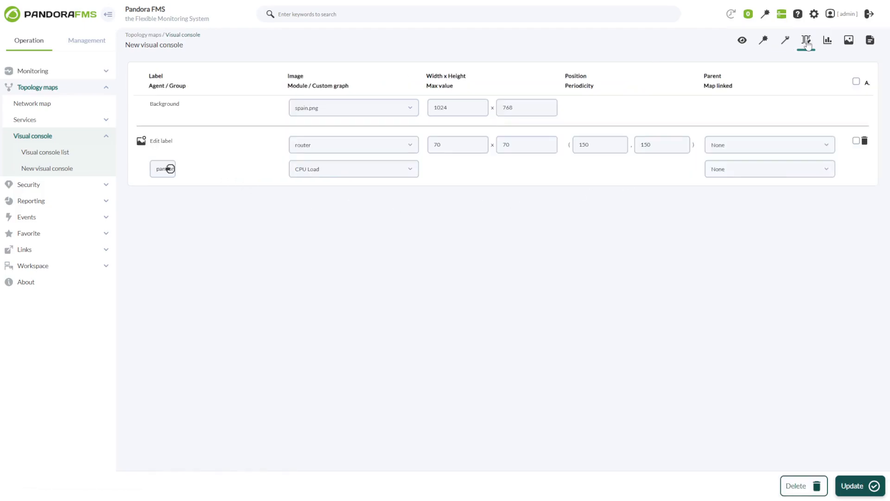
- Check the router item keeps 70 x 70 size at position 150, 150
left_click(338, 145)
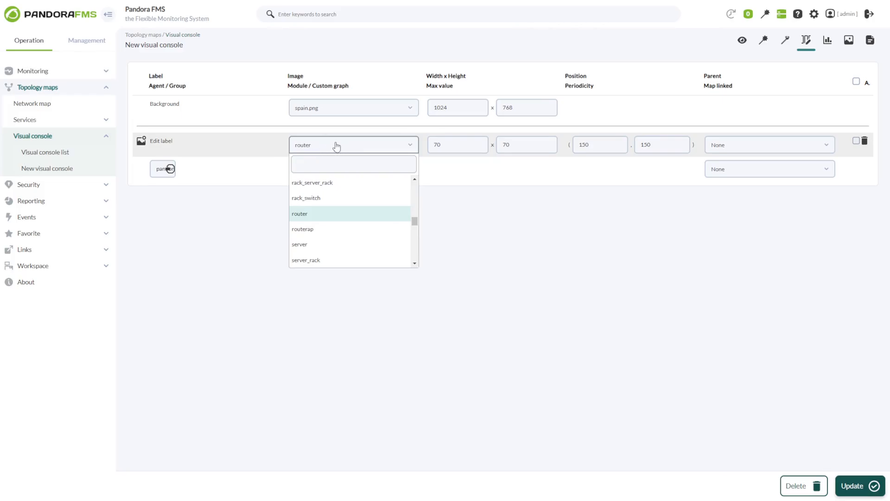
left_click(388, 146)
double_click(441, 144)
double_click(516, 144)
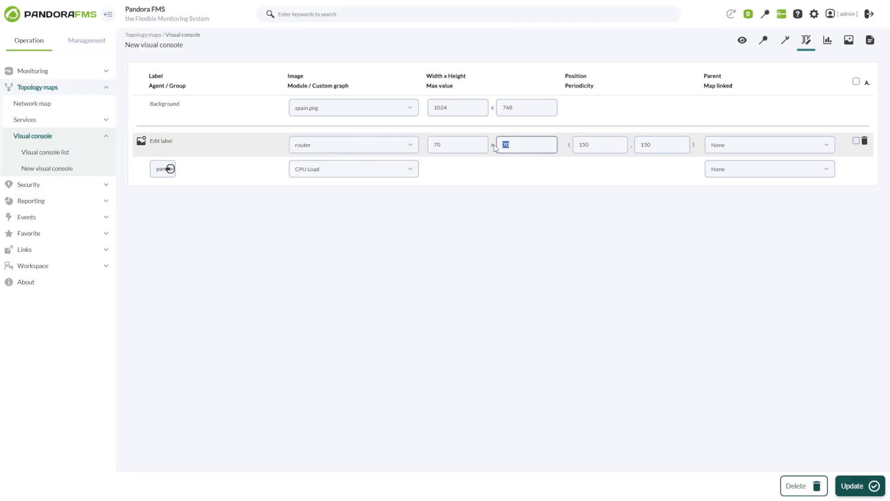
left_click(597, 144)
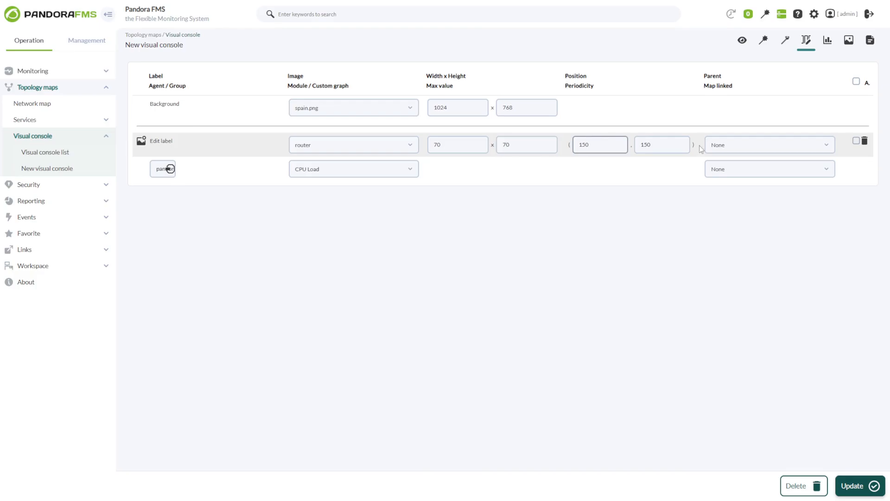
key("Tab")
- Leave the router's parent as None, select all items, and return to general settings
left_click(729, 148)
left_click(727, 147)
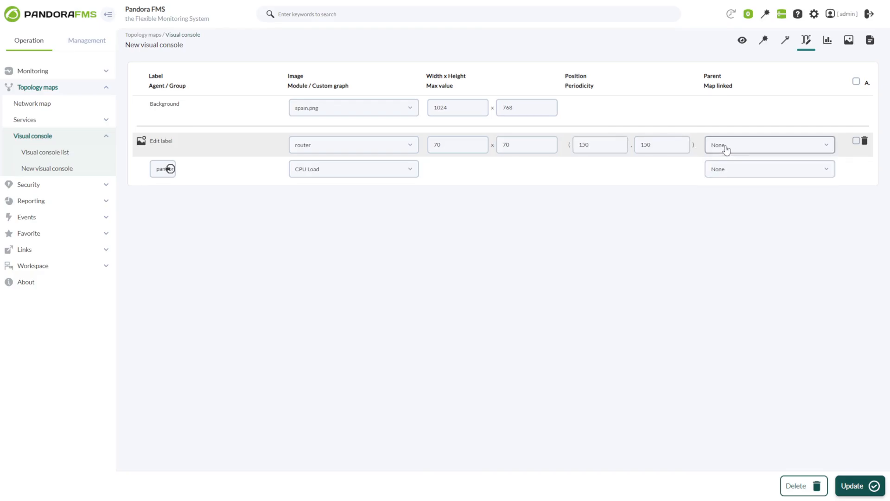
left_click(857, 81)
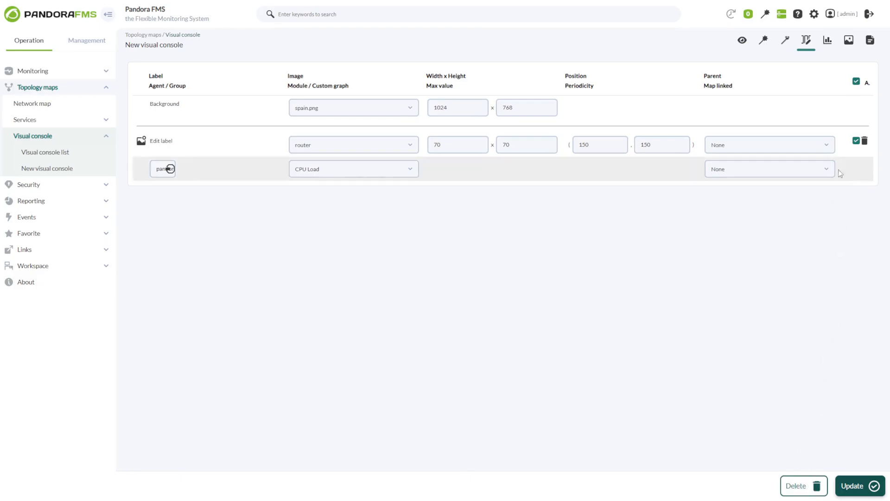
left_click(827, 40)
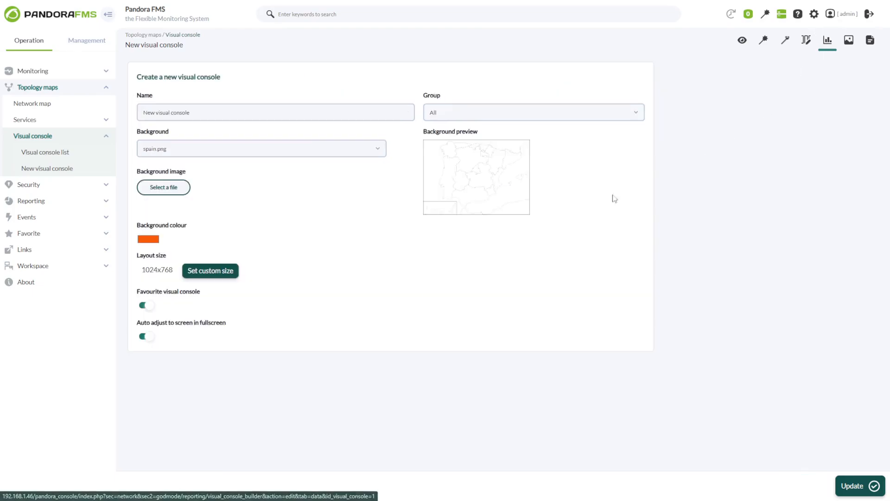
left_click(195, 112)
left_click(433, 115)
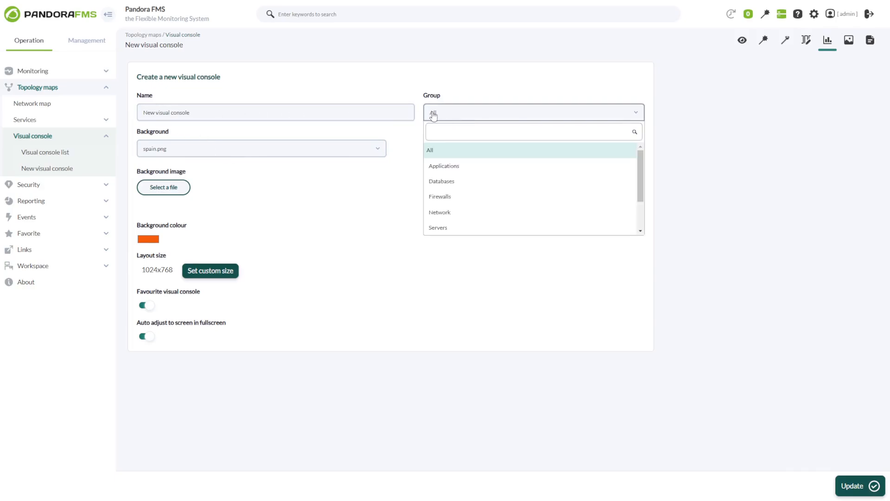
left_click(447, 116)
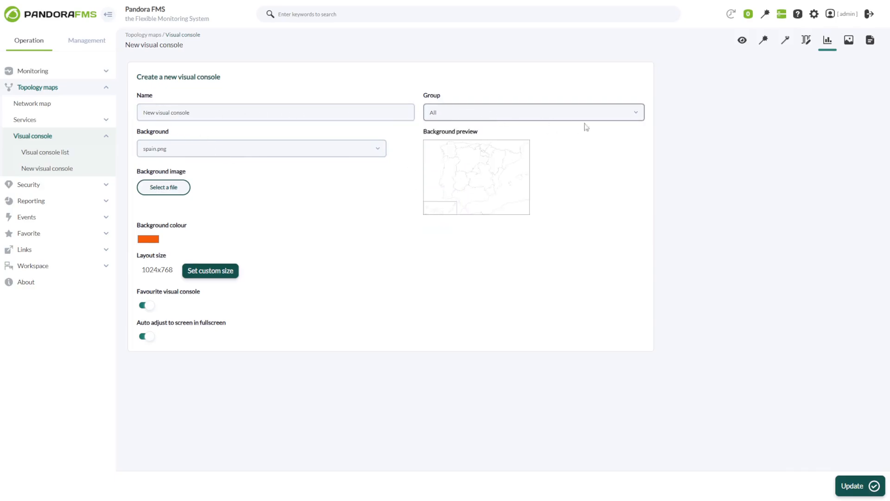
left_click(850, 40)
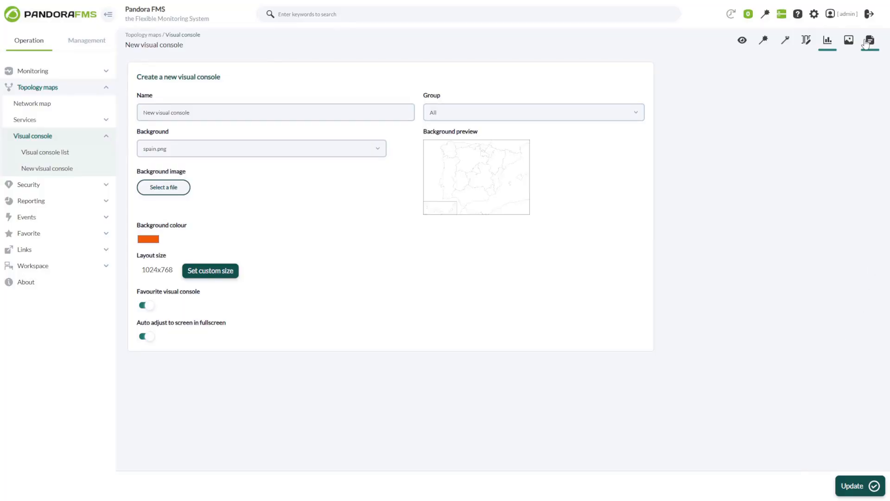
- Copy New visual console in the console list, then delete the copy
left_click(870, 42)
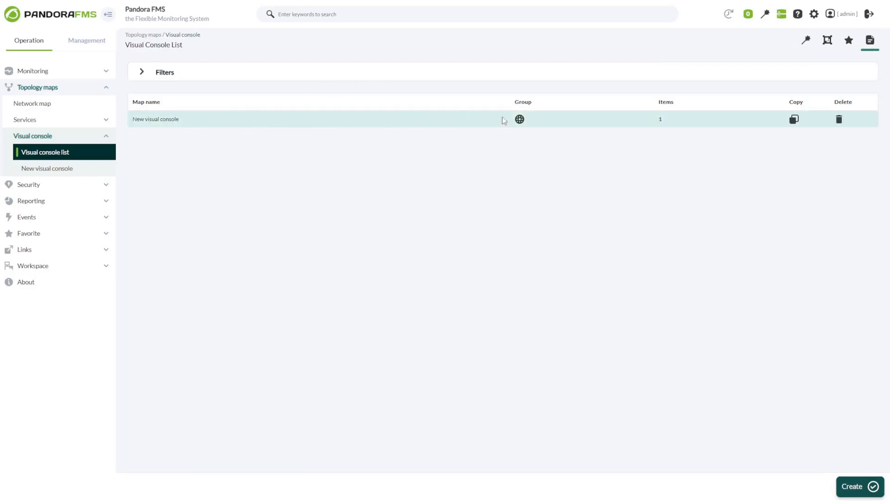
left_click(793, 120)
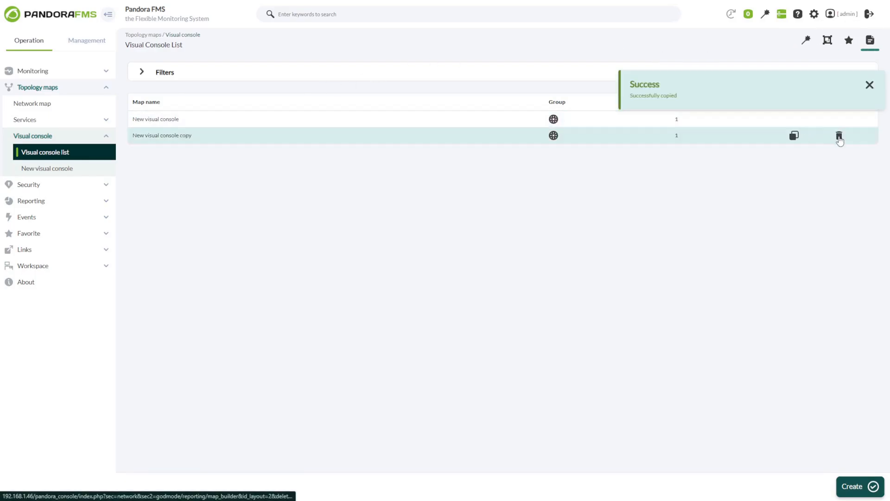
left_click(839, 136)
left_click(481, 57)
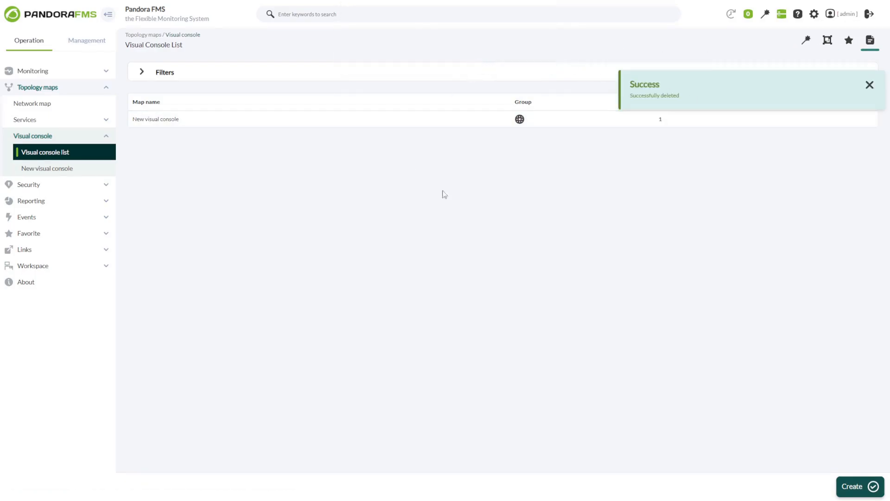
left_click(869, 88)
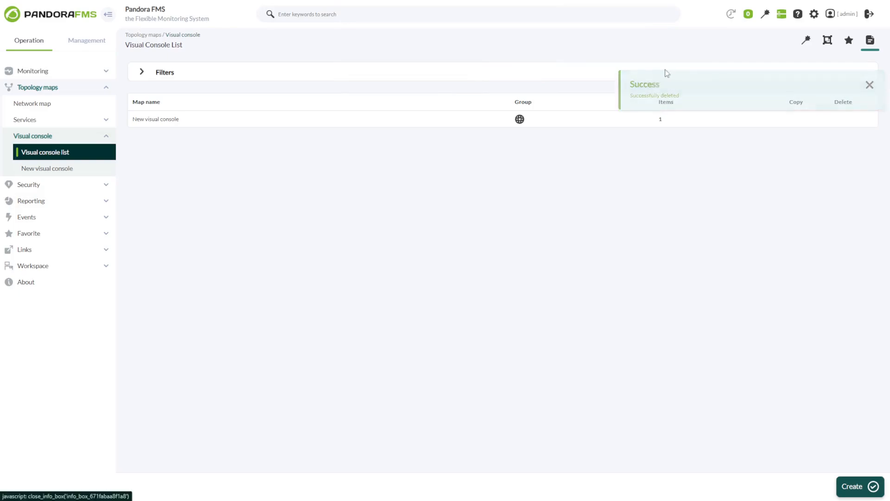
- Expand the list filters, then go to the favourite visual consoles page
left_click(536, 79)
left_click(514, 112)
left_click(320, 108)
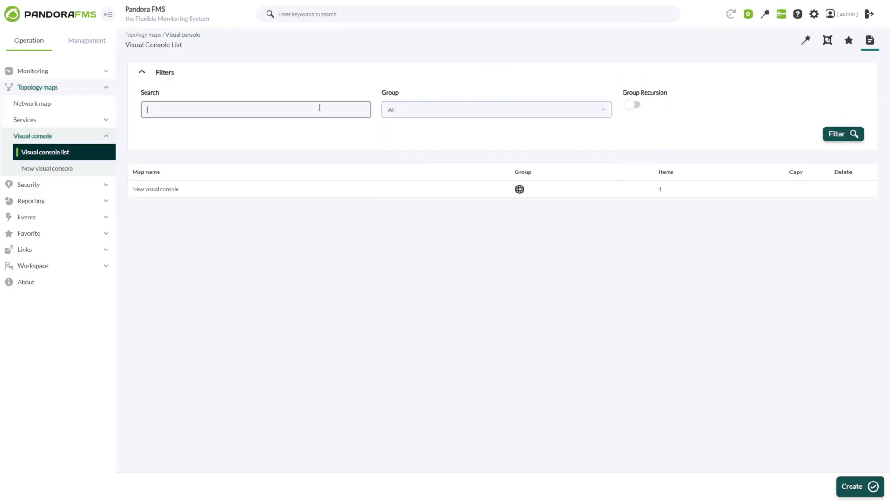
left_click(850, 43)
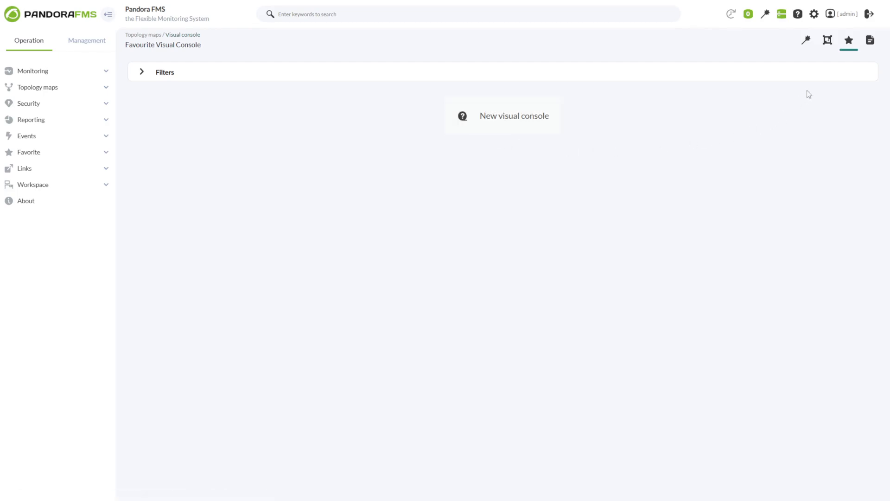
- Create template 'Template test' from New visual console, then show the Template Wizard
left_click(827, 41)
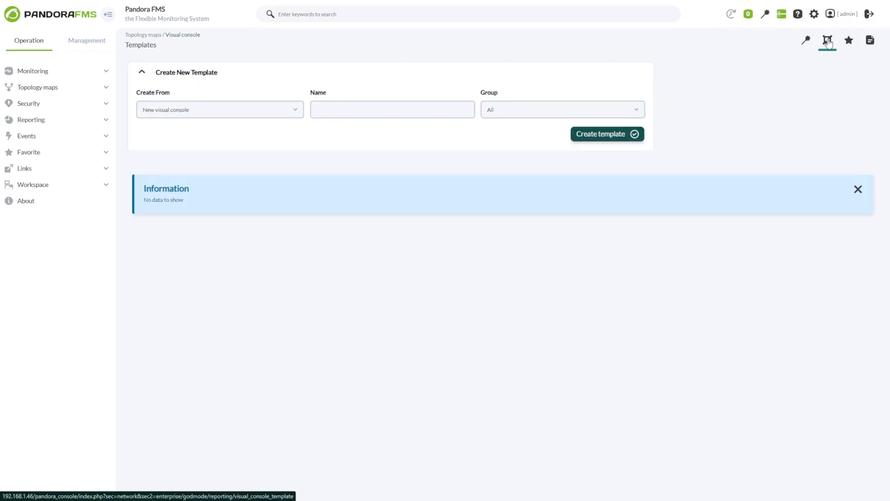
left_click(193, 114)
left_click(161, 147)
left_click(344, 103)
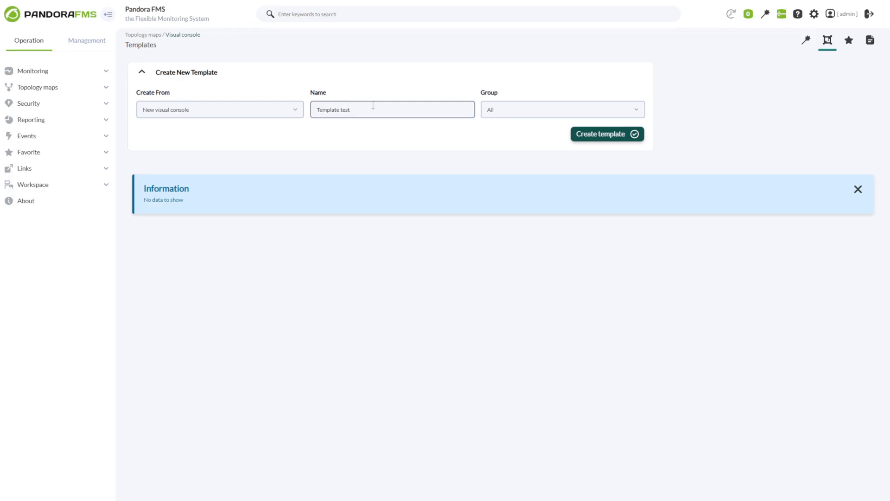
left_click(590, 137)
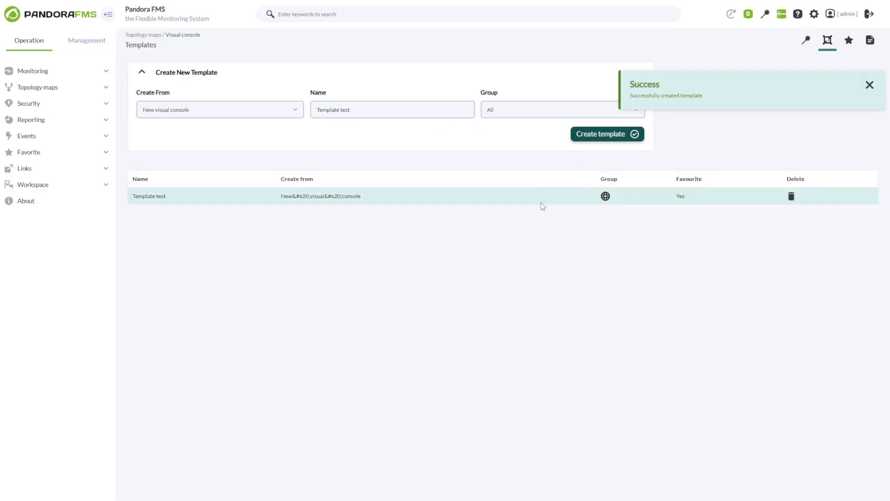
left_click(807, 42)
- Choose Template test, name consoles with _agentalias_, and add both agents to the apply list
left_click(267, 93)
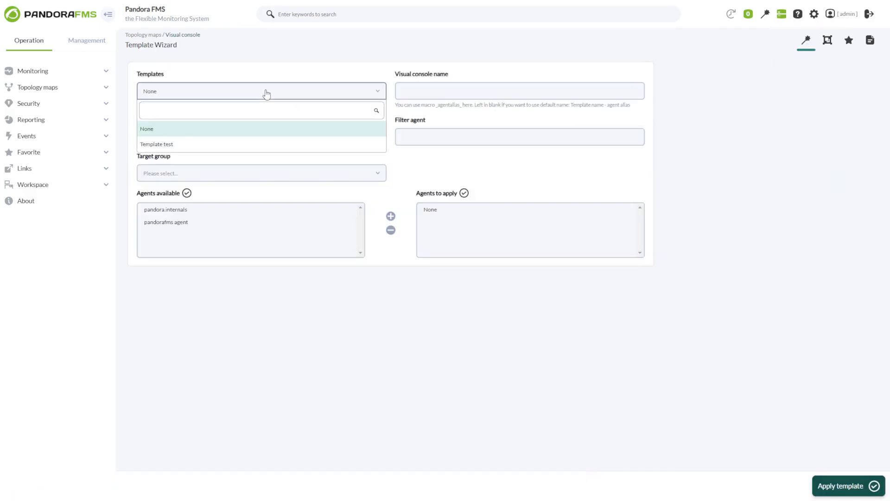
left_click(165, 144)
left_click(405, 92)
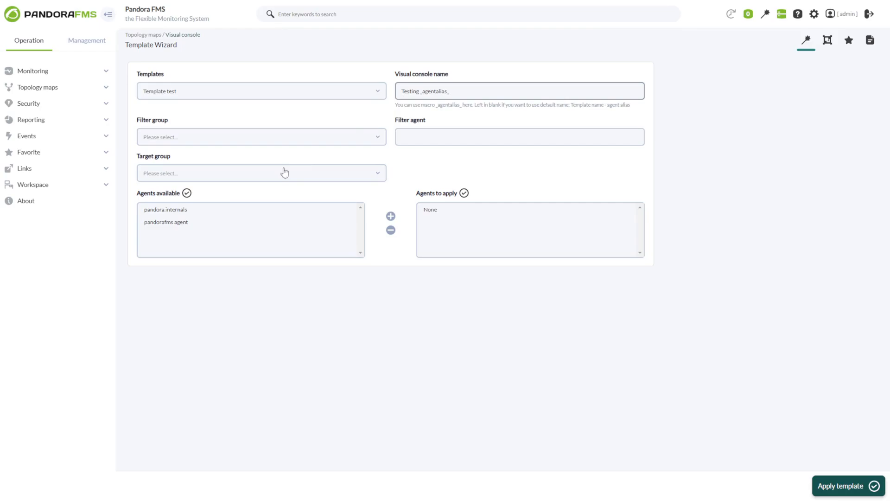
left_click(166, 209)
left_click(208, 223, "shift")
left_click(391, 216)
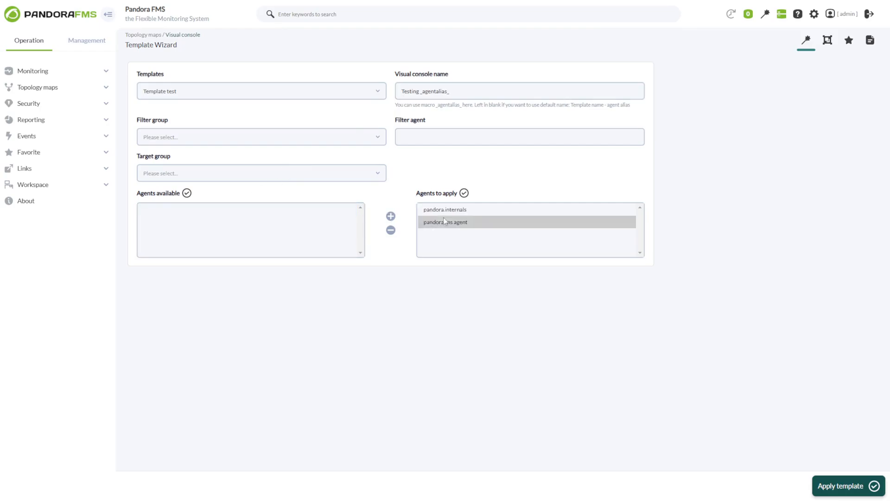
- Set target group All, apply Template test to both agents, and view the resulting consoles
left_click(242, 180)
left_click(166, 209)
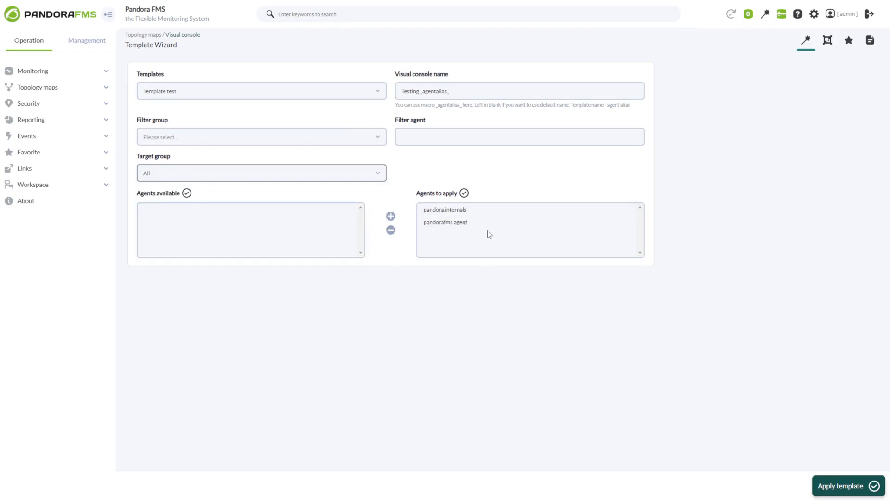
left_click(483, 211)
left_click(464, 193)
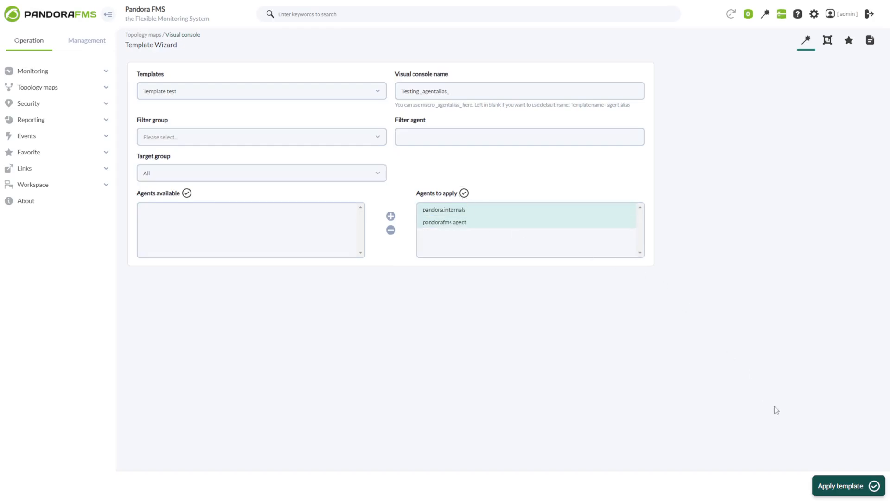
left_click(848, 487)
left_click(479, 47)
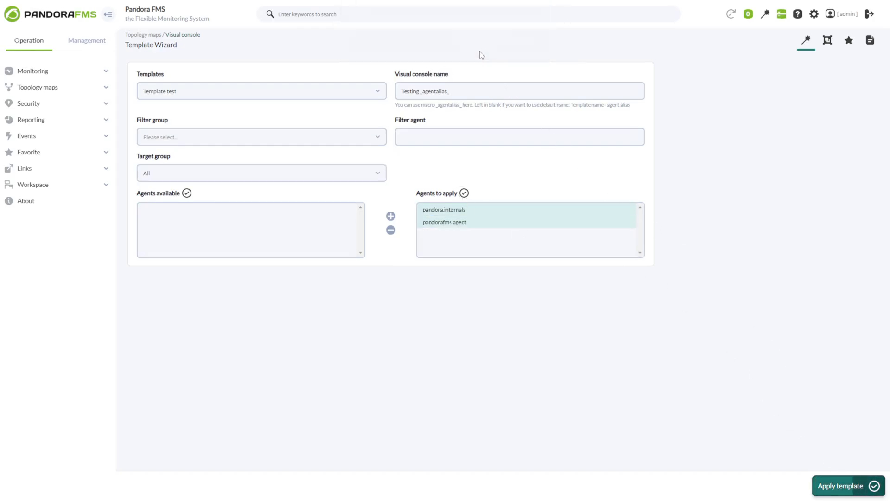
left_click(871, 39)
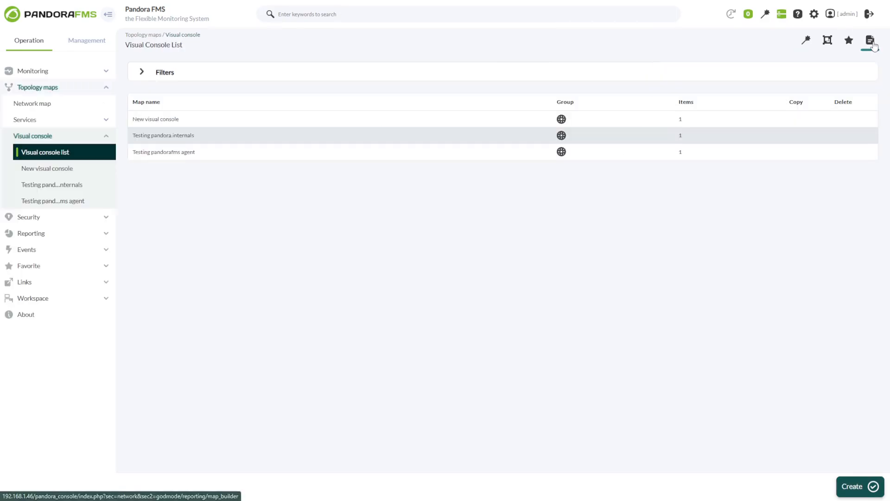